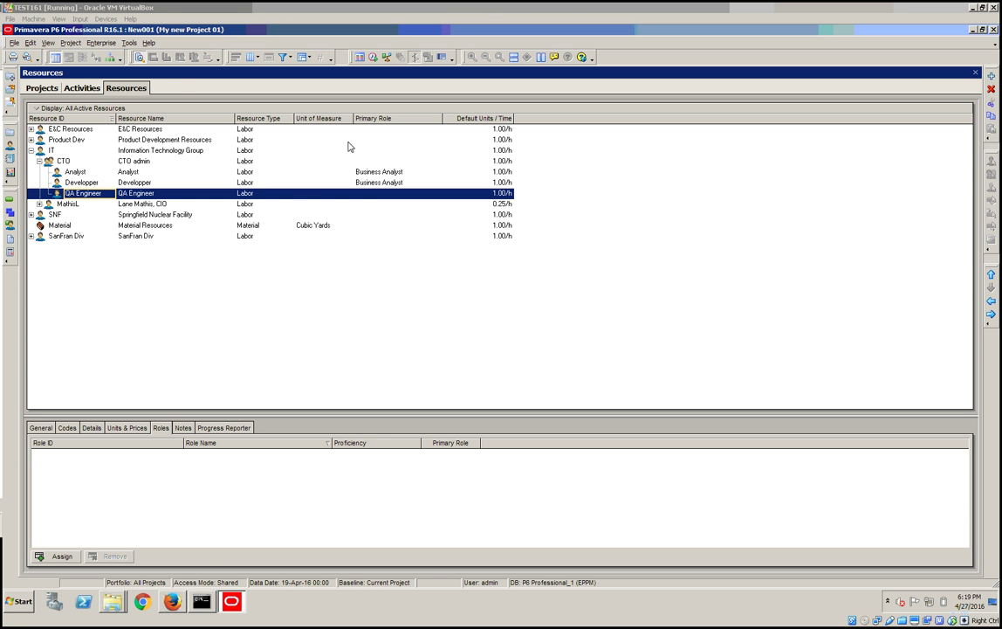
Step: Trim the P6 EPPM web address to localhost:8203/p6, reload it, and sign in again
{"action": "left_click", "coordinate": [172, 601]}
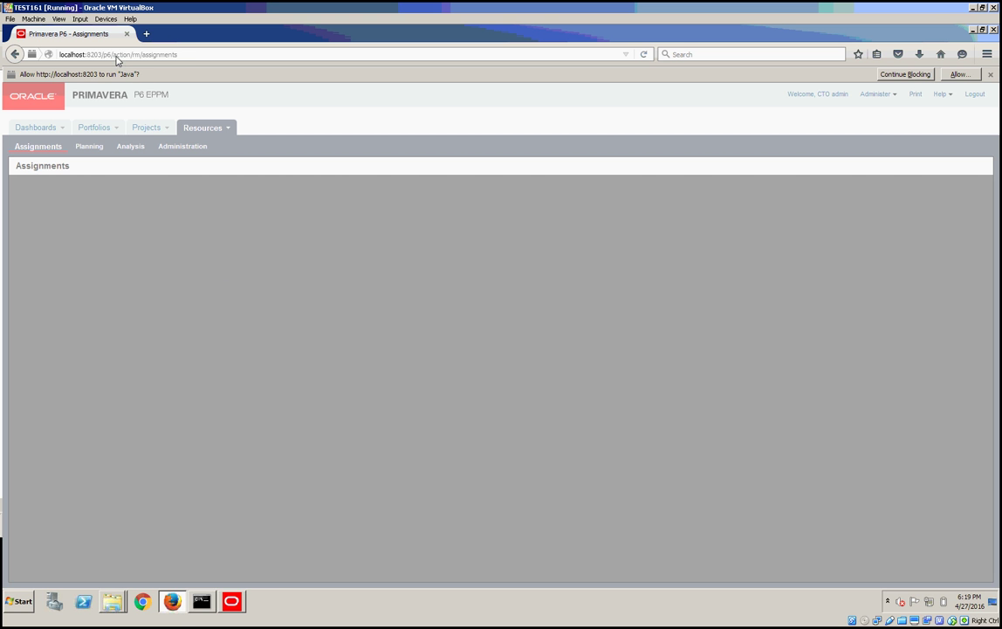
{"action": "left_click_drag", "start_coordinate": [115, 56], "coordinate": [192, 56]}
{"action": "key", "text": "BackSpace"}
{"action": "key", "text": "Return"}
{"action": "left_click", "coordinate": [469, 362]}
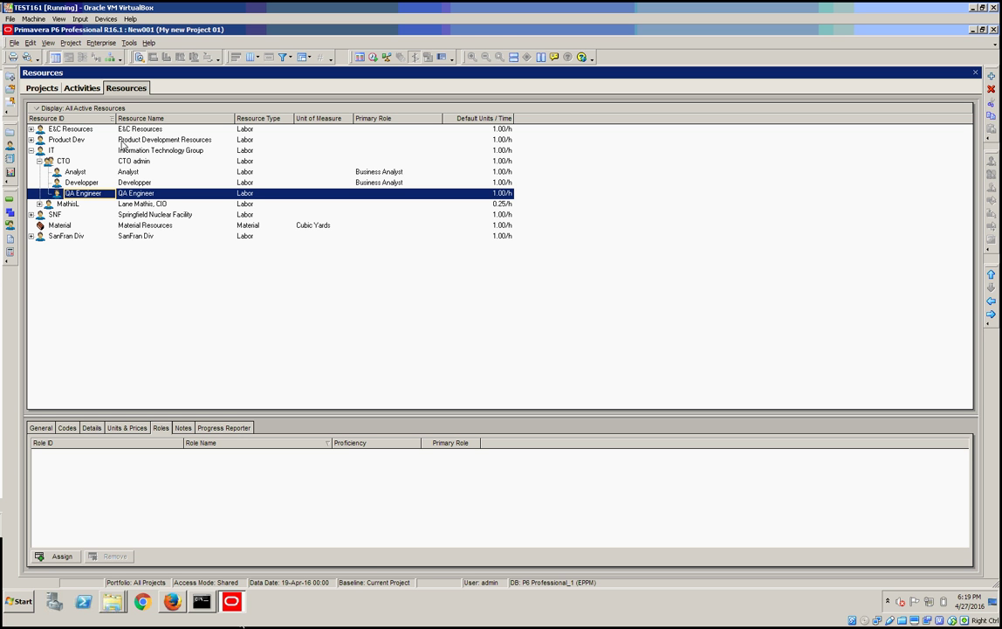
Step: Open the Enterprise Roles dictionary and collapse the IT, CORP and PROD branches, keeping all roles shown
{"action": "left_click", "coordinate": [103, 43]}
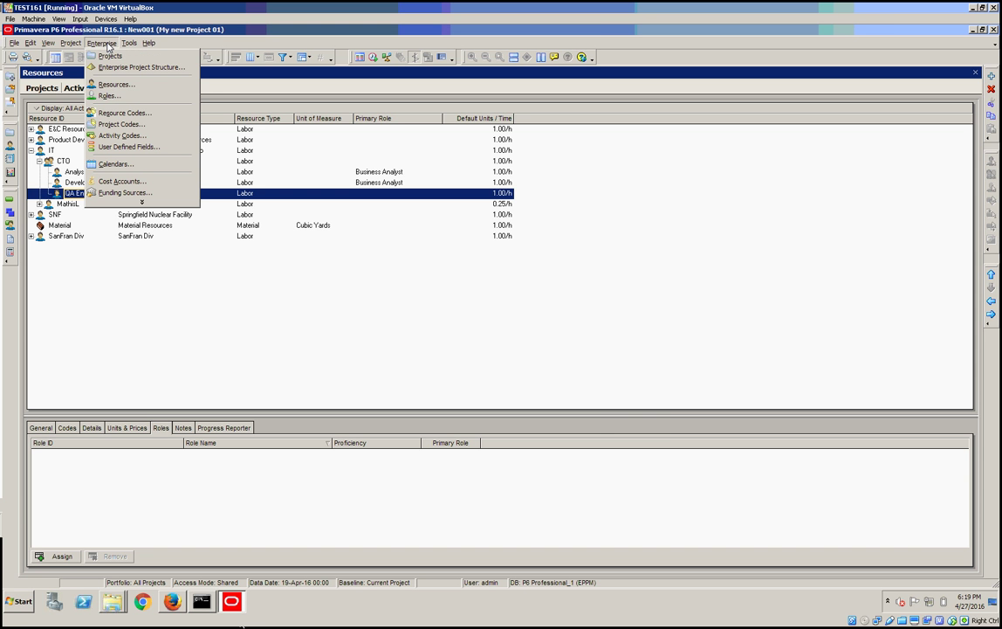
{"action": "left_click", "coordinate": [109, 96]}
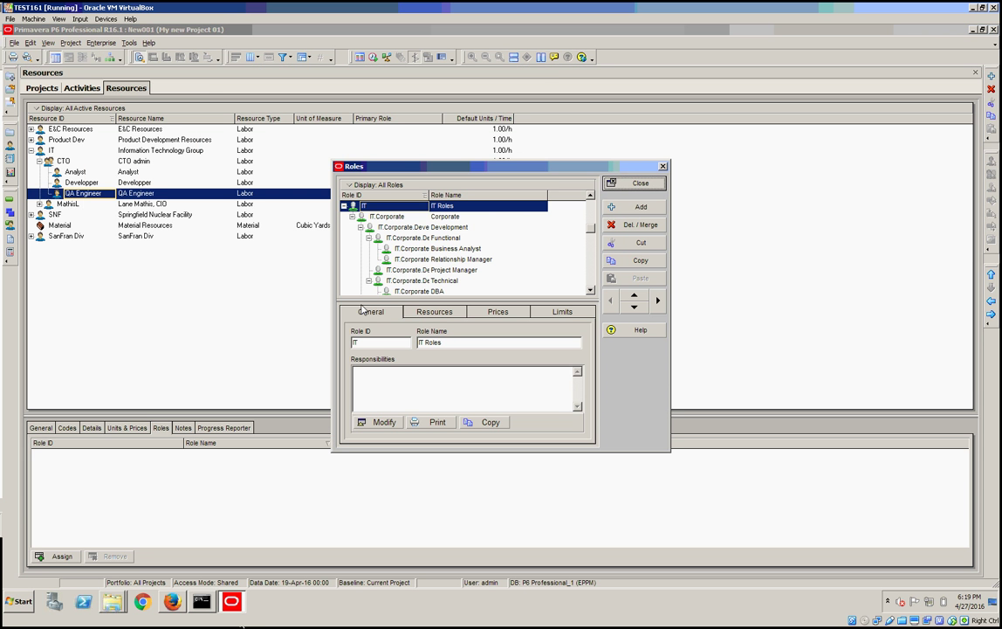
{"action": "left_click", "coordinate": [344, 205]}
{"action": "left_click", "coordinate": [344, 216]}
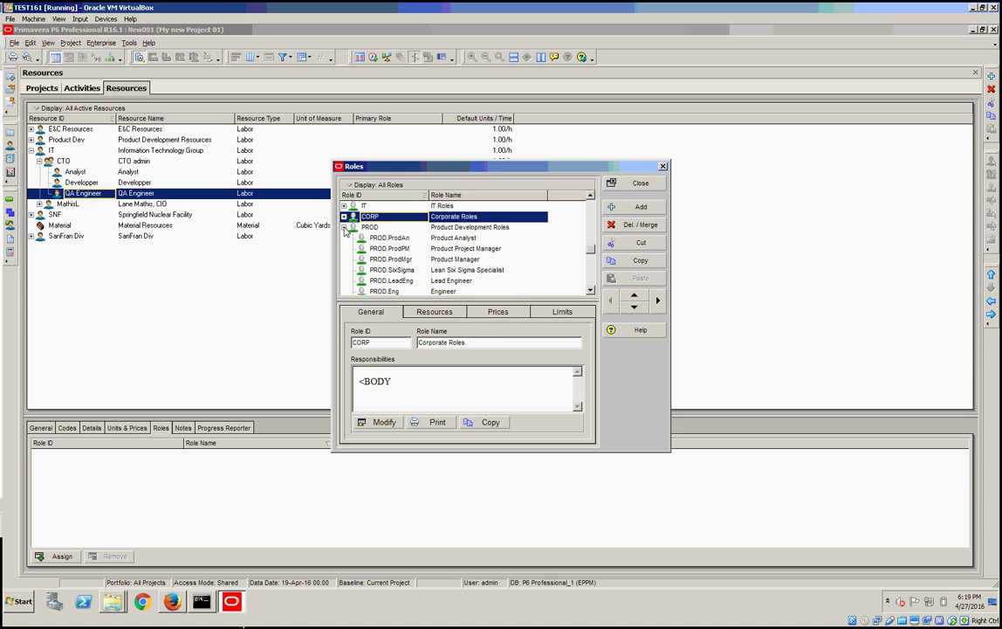
{"action": "left_click", "coordinate": [344, 228]}
{"action": "right_click", "coordinate": [343, 192]}
{"action": "mouse_move", "coordinate": [386, 286]}
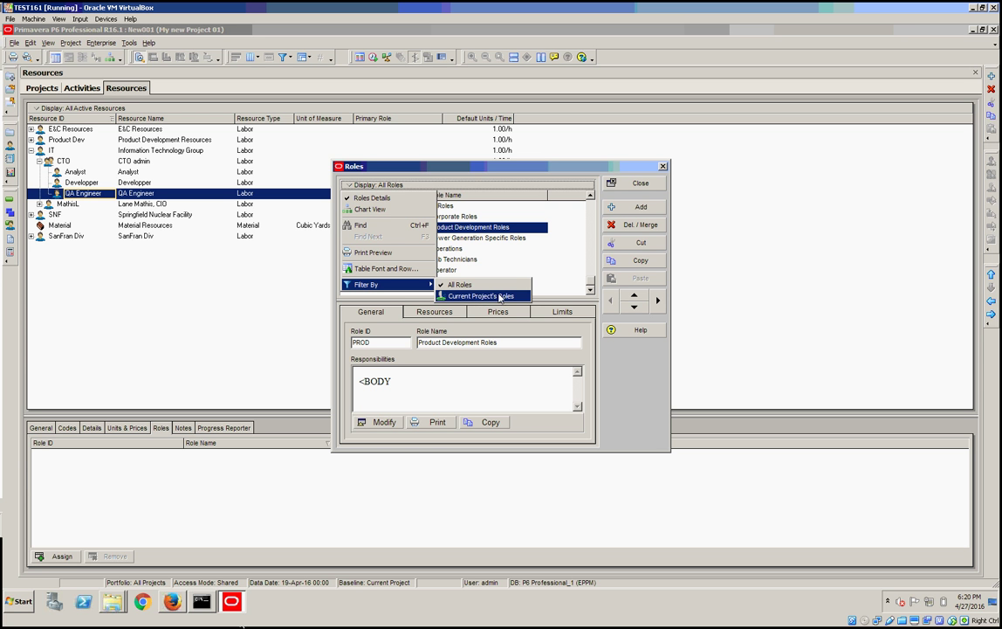
{"action": "left_click", "coordinate": [559, 275]}
Step: Collapse the Power and E&C branches and select IT Roles as the parent role
{"action": "left_click", "coordinate": [343, 236]}
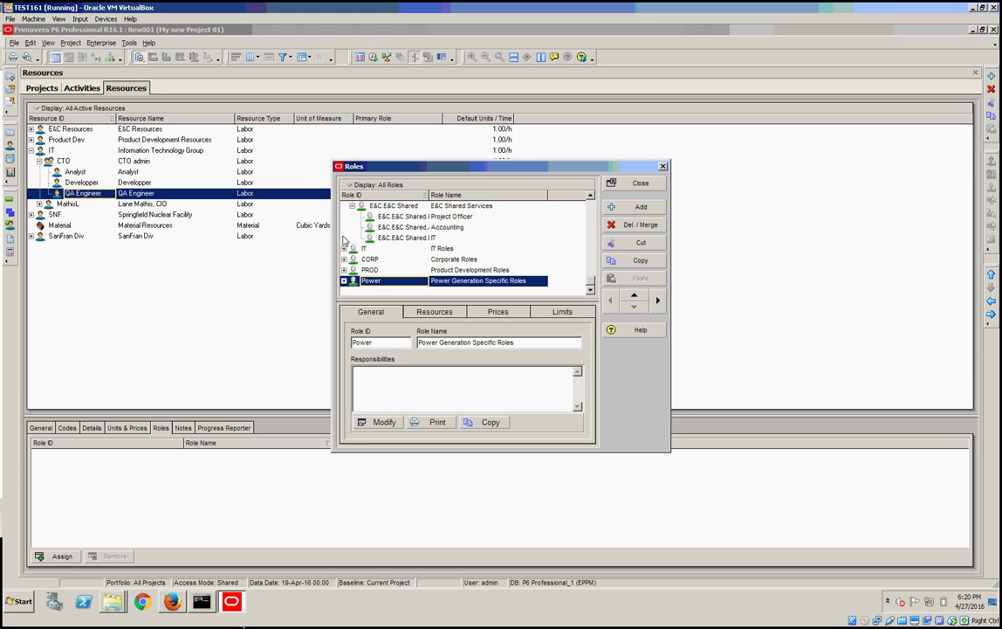
{"action": "scroll", "coordinate": [350, 216], "scroll_direction": "up", "scroll_amount": 1}
{"action": "scroll", "coordinate": [347, 219], "scroll_direction": "up", "scroll_amount": 2}
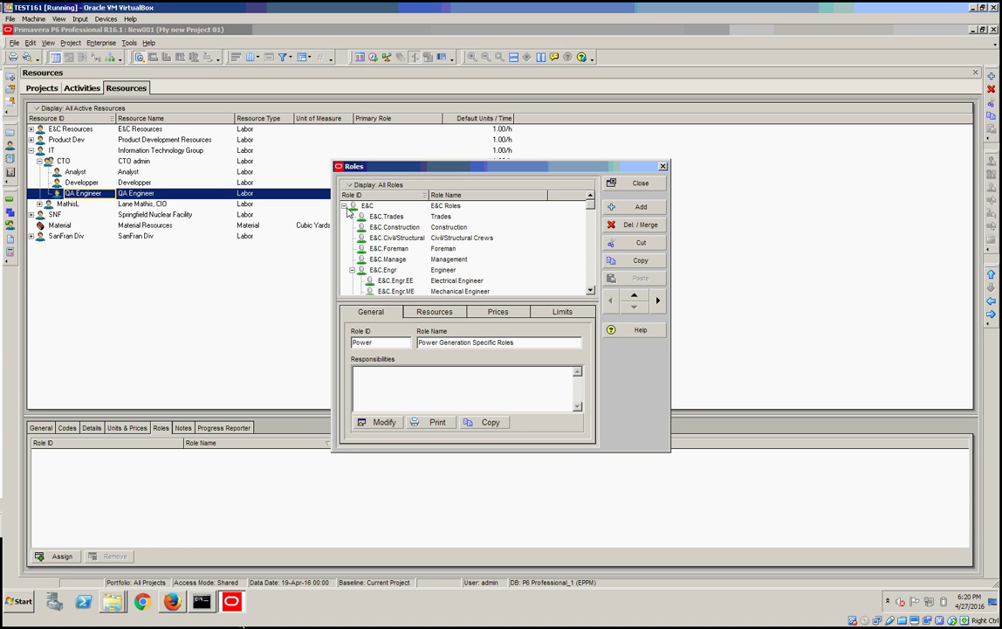
{"action": "left_click", "coordinate": [344, 205]}
{"action": "left_click", "coordinate": [347, 217]}
{"action": "left_click", "coordinate": [343, 217]}
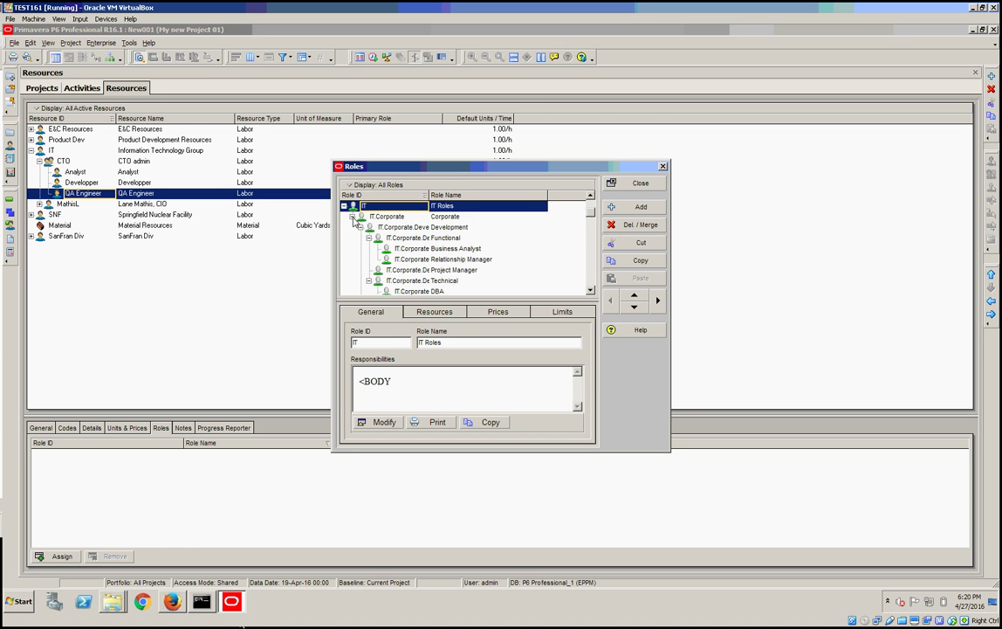
{"action": "double_click", "coordinate": [360, 225]}
{"action": "left_click", "coordinate": [362, 217]}
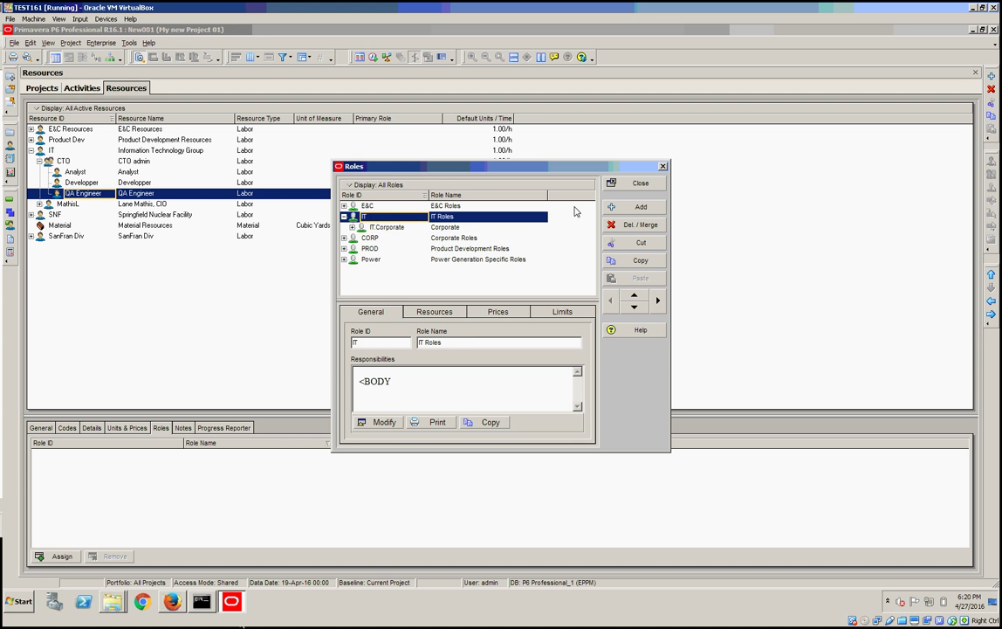
Step: Add a role with ID 003 named IT Local, correcting a typo in the name
{"action": "left_click", "coordinate": [641, 208]}
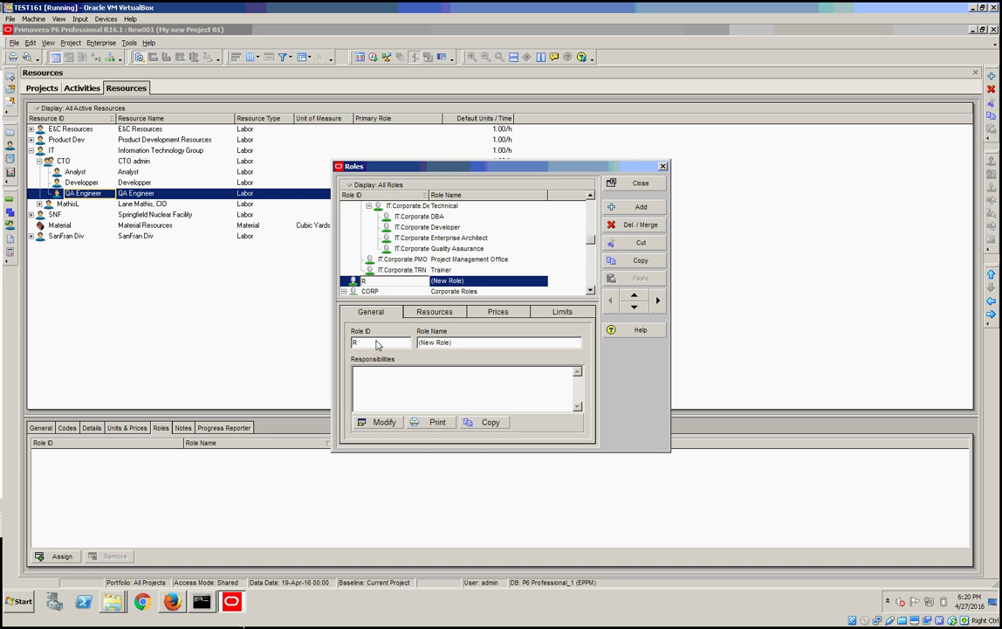
{"action": "left_click_drag", "start_coordinate": [378, 346], "coordinate": [341, 347]}
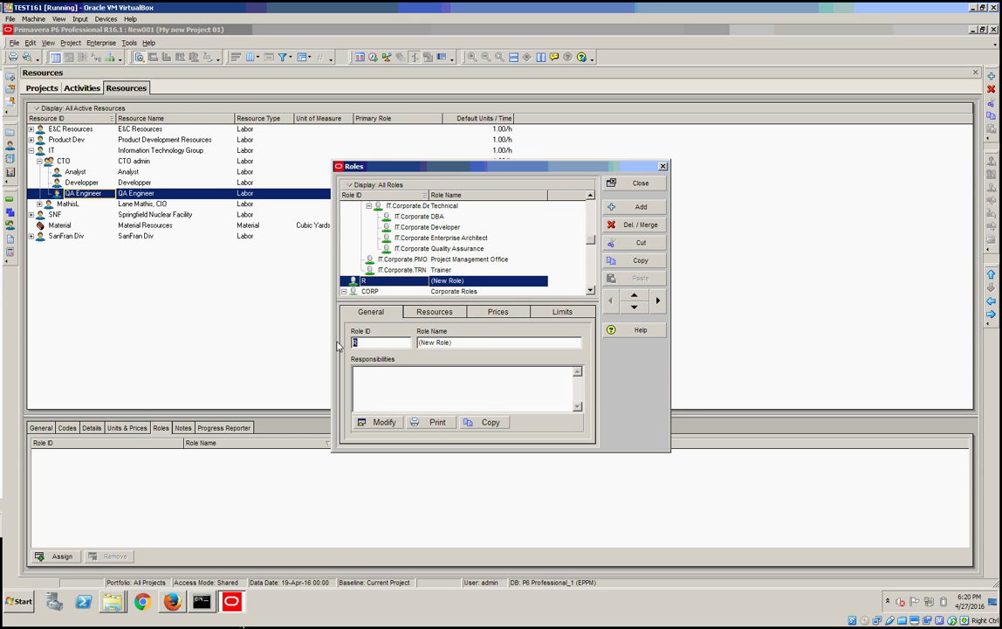
{"action": "type", "text": "003"}
{"action": "key", "text": "Tab"}
{"action": "type", "text": "IT"}
{"action": "key", "text": "Left"}
{"action": "key", "text": "Left"}
{"action": "key", "text": "BackSpace"}
{"action": "type", "text": "o"}
{"action": "left_click", "coordinate": [594, 217]}
{"action": "scroll", "coordinate": [594, 217], "scroll_direction": "down", "scroll_amount": 1}
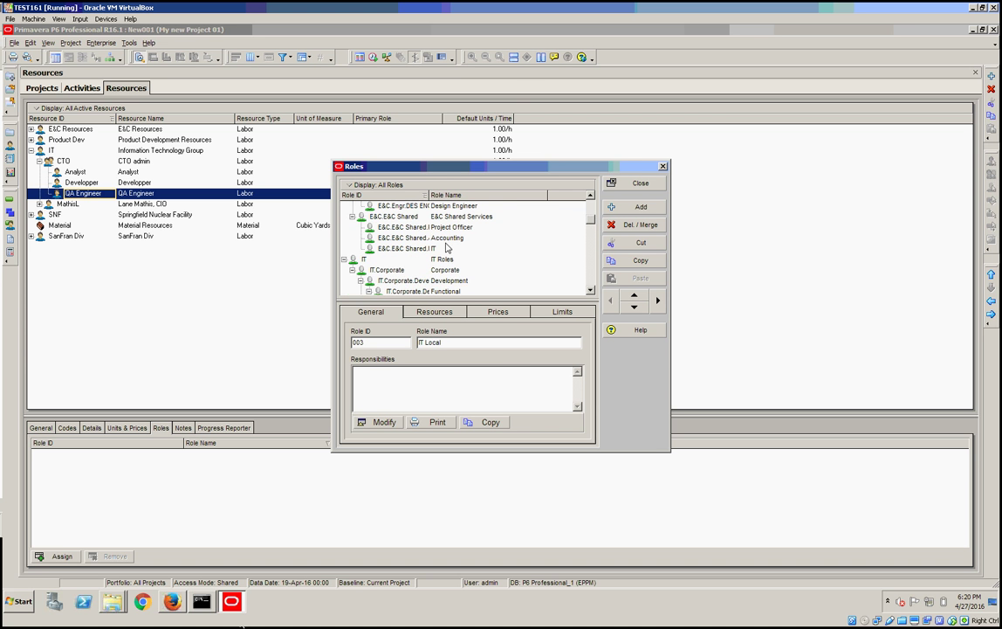
{"action": "left_click", "coordinate": [393, 271]}
Step: Demote the IT Local role so it becomes a child of IT Roles
{"action": "right_click", "coordinate": [376, 272]}
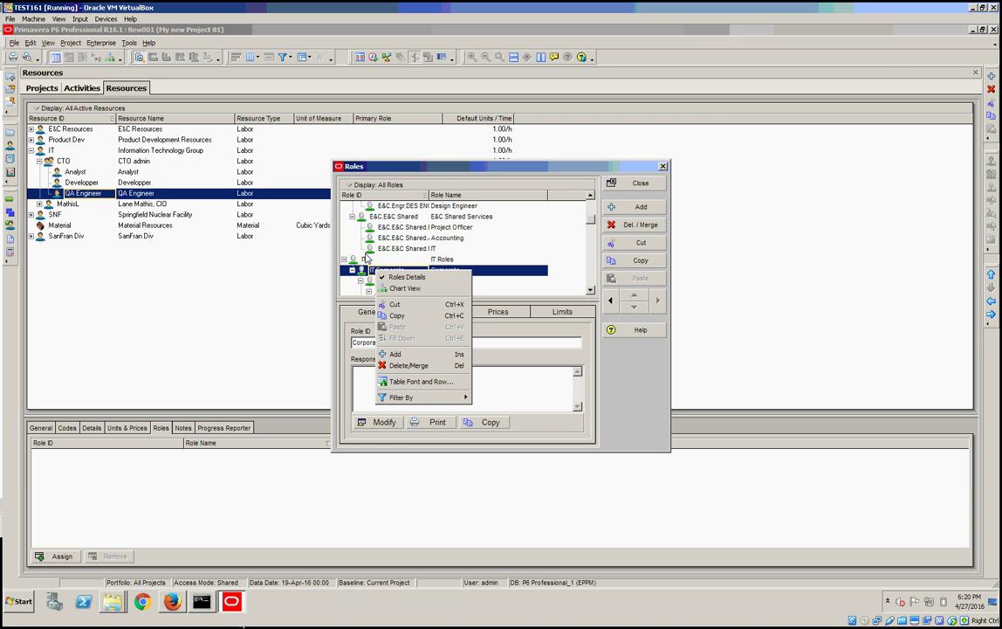
{"action": "left_click", "coordinate": [347, 264]}
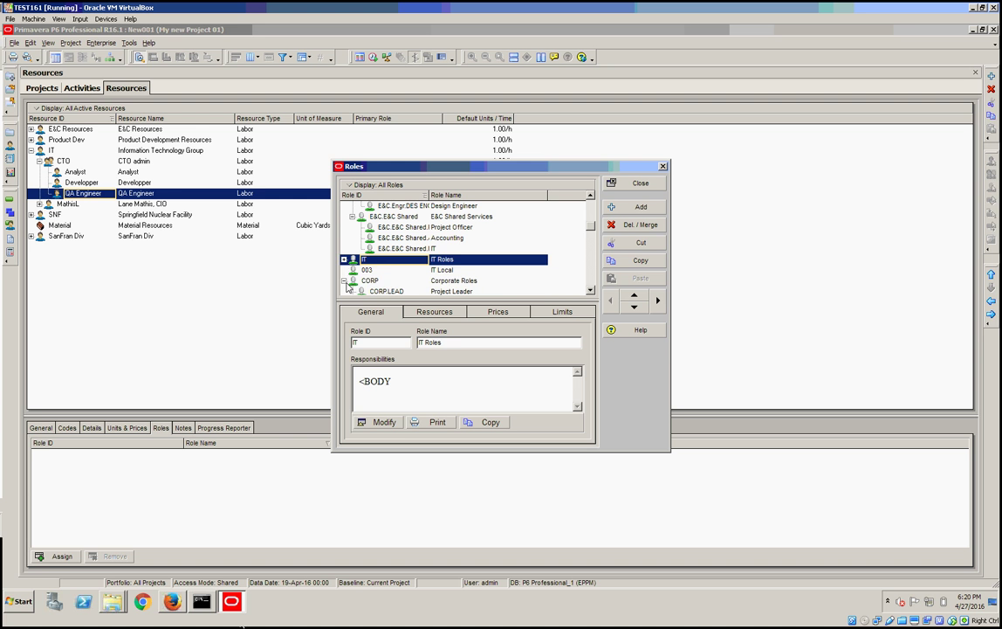
{"action": "left_click", "coordinate": [348, 281]}
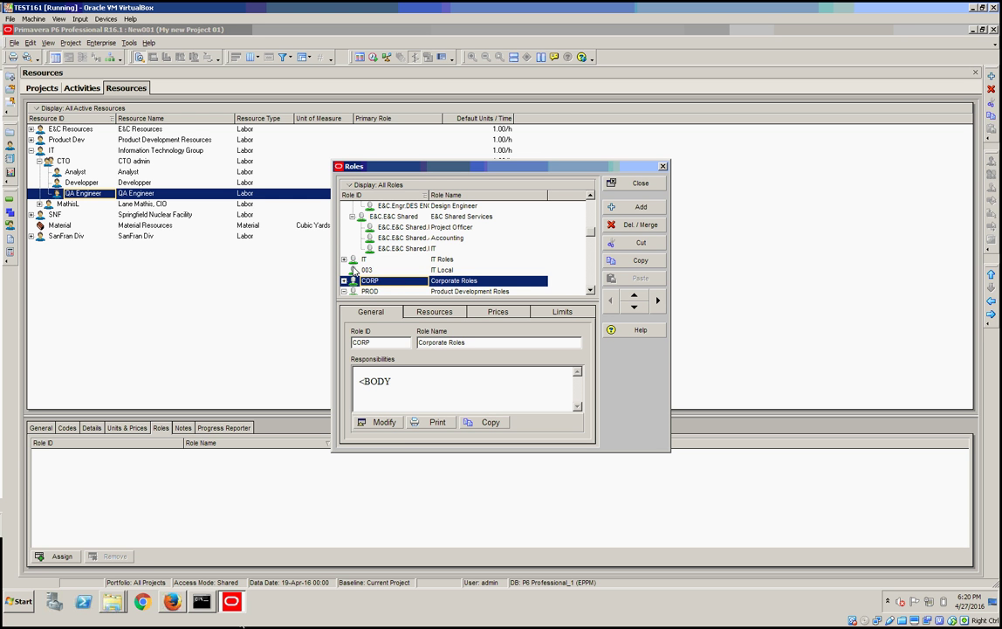
{"action": "left_click", "coordinate": [365, 271]}
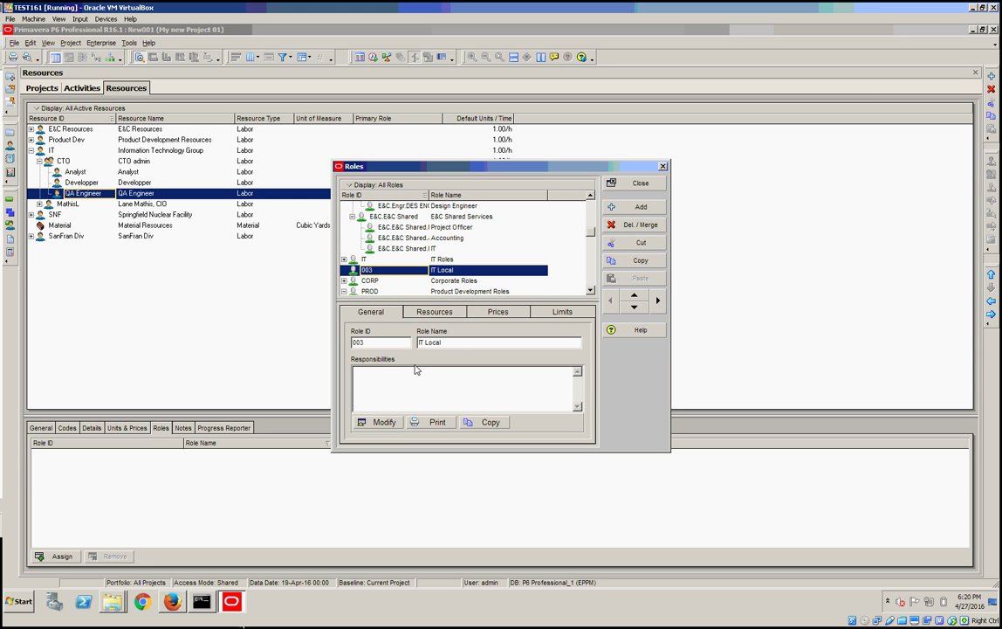
{"action": "left_click", "coordinate": [369, 262]}
{"action": "left_click", "coordinate": [370, 271]}
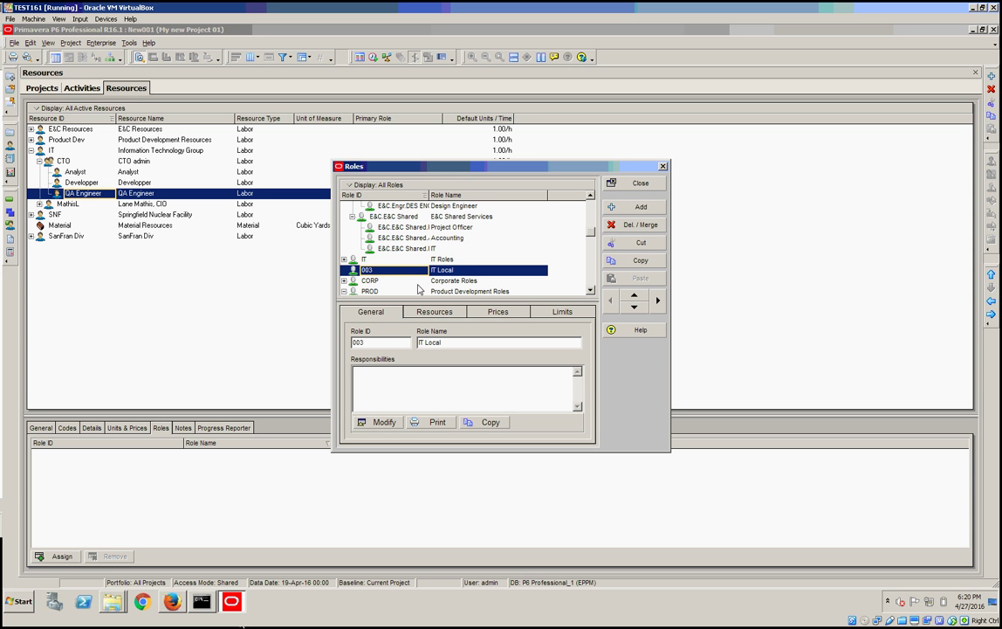
{"action": "left_click", "coordinate": [658, 299]}
Step: Collapse the Development and IT.Corporate branches and select IT.003 IT Local for editing
{"action": "left_click", "coordinate": [362, 227]}
{"action": "scroll", "coordinate": [361, 223], "scroll_direction": "up", "scroll_amount": 3}
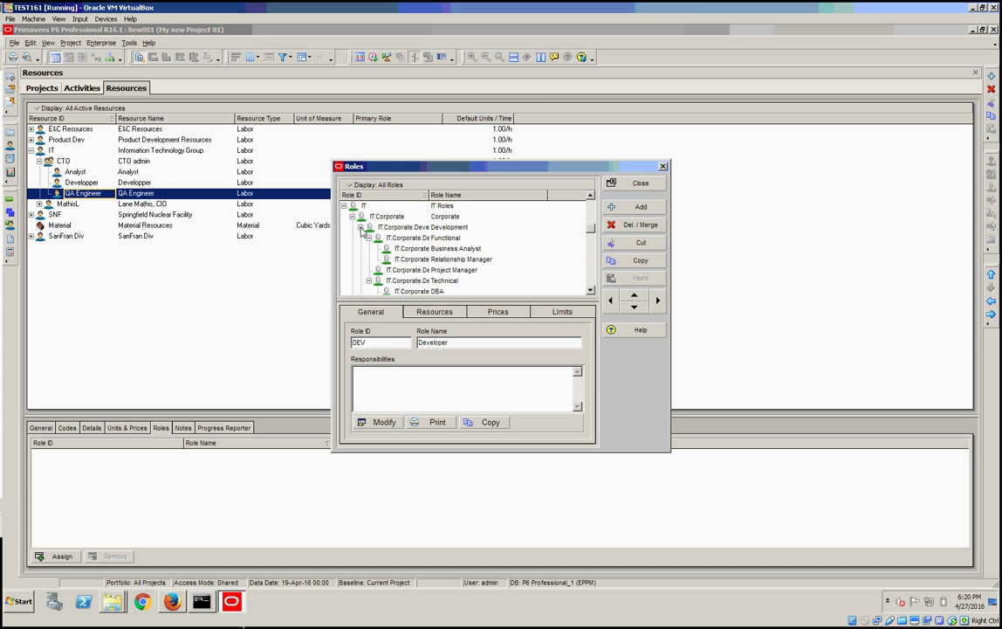
{"action": "left_click", "coordinate": [361, 226]}
{"action": "left_click", "coordinate": [352, 216]}
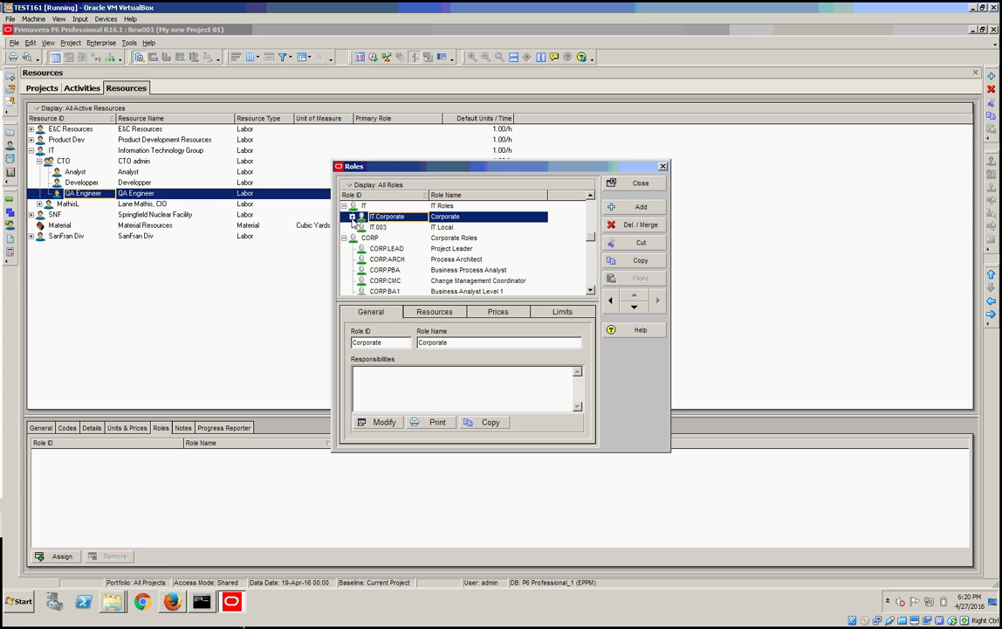
{"action": "left_click", "coordinate": [381, 227]}
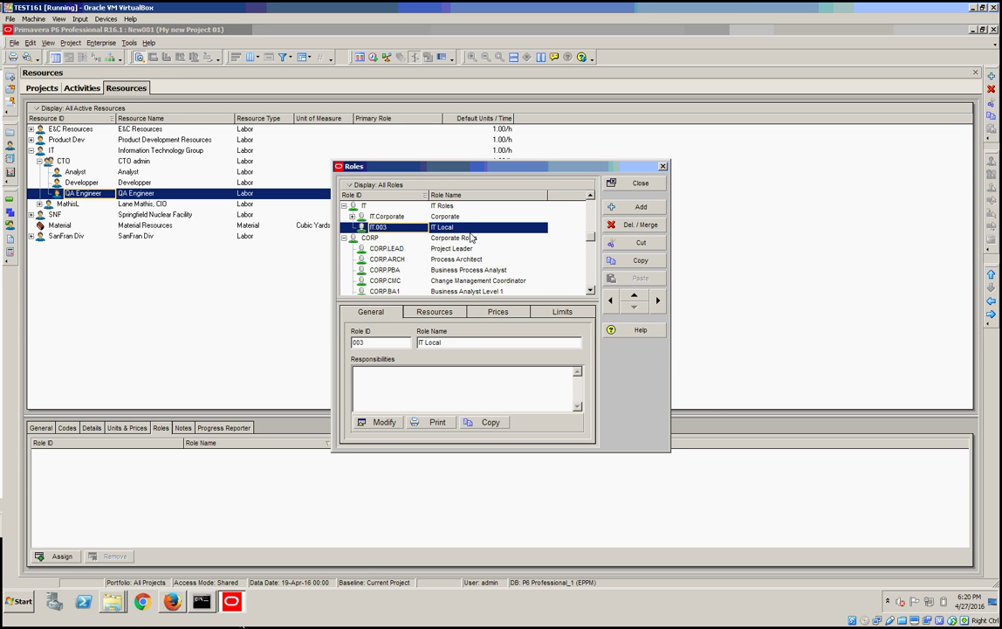
{"action": "left_click", "coordinate": [376, 227]}
Step: Change role 003's ID to IT Local, cut its name to IT, and close Roles
{"action": "key", "text": "Return"}
{"action": "left_click_drag", "start_coordinate": [390, 346], "coordinate": [283, 339]}
{"action": "key", "text": "BackSpace"}
{"action": "left_click_drag", "start_coordinate": [463, 346], "coordinate": [427, 344]}
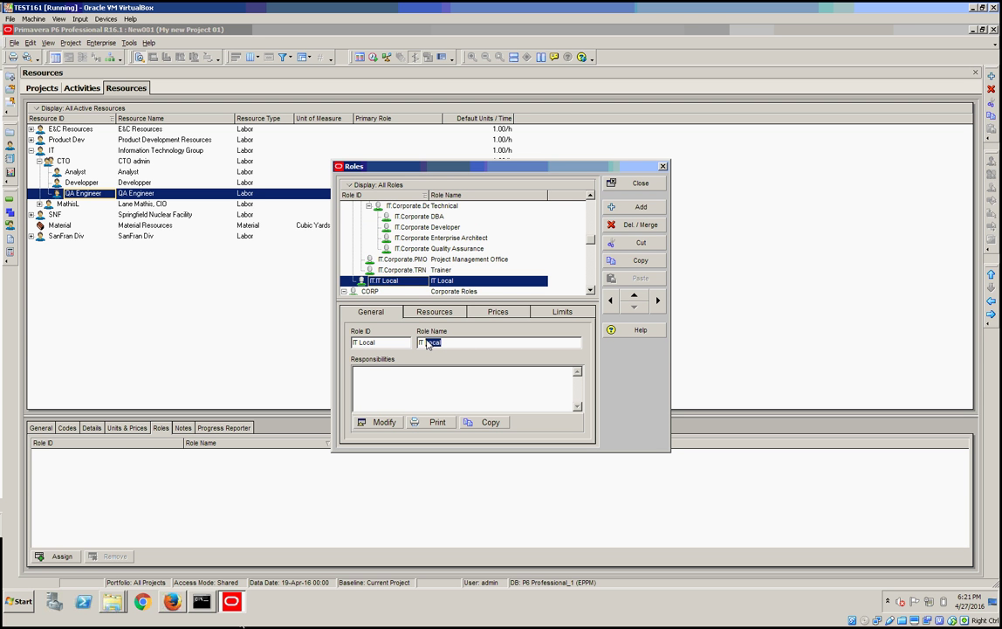
{"action": "key", "text": "BackSpace"}
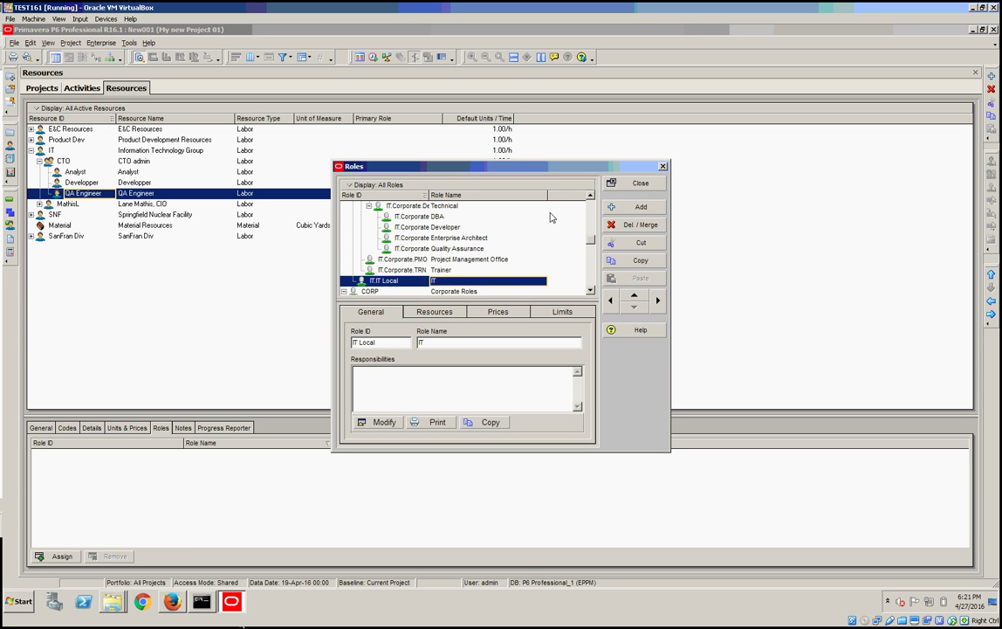
{"action": "left_click", "coordinate": [662, 167]}
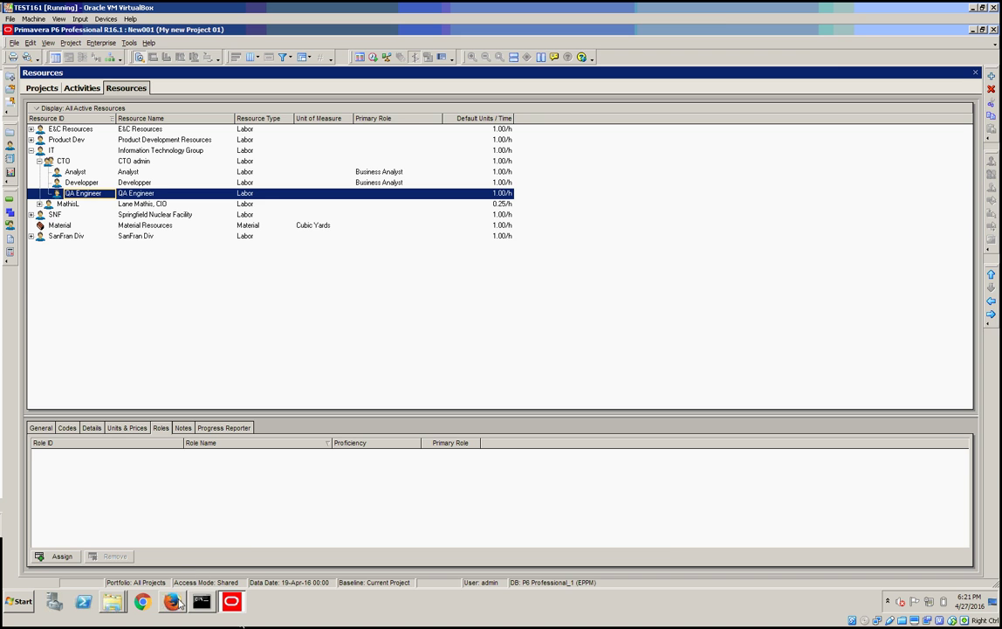
Step: Open Resources assignments in P6 EPPM, allowing and remembering Java so the page loads
{"action": "left_click", "coordinate": [160, 536]}
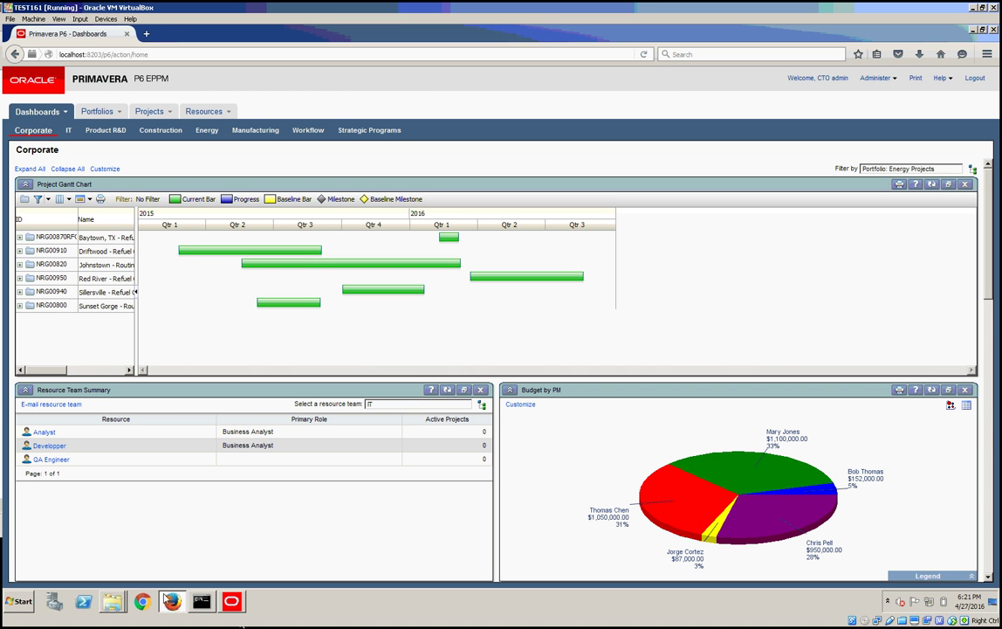
{"action": "left_click", "coordinate": [196, 108]}
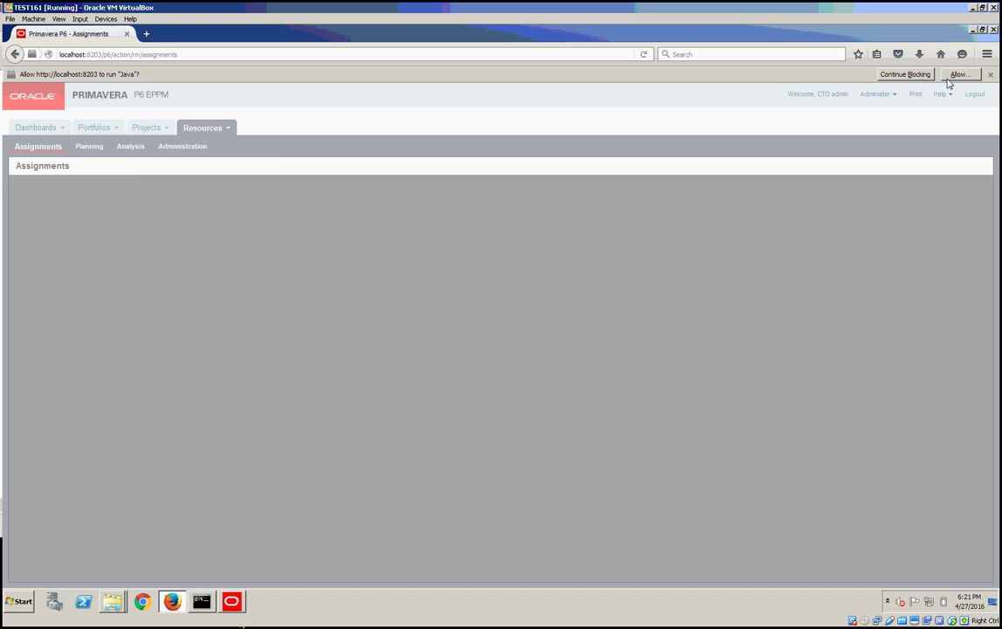
{"action": "left_click", "coordinate": [949, 79]}
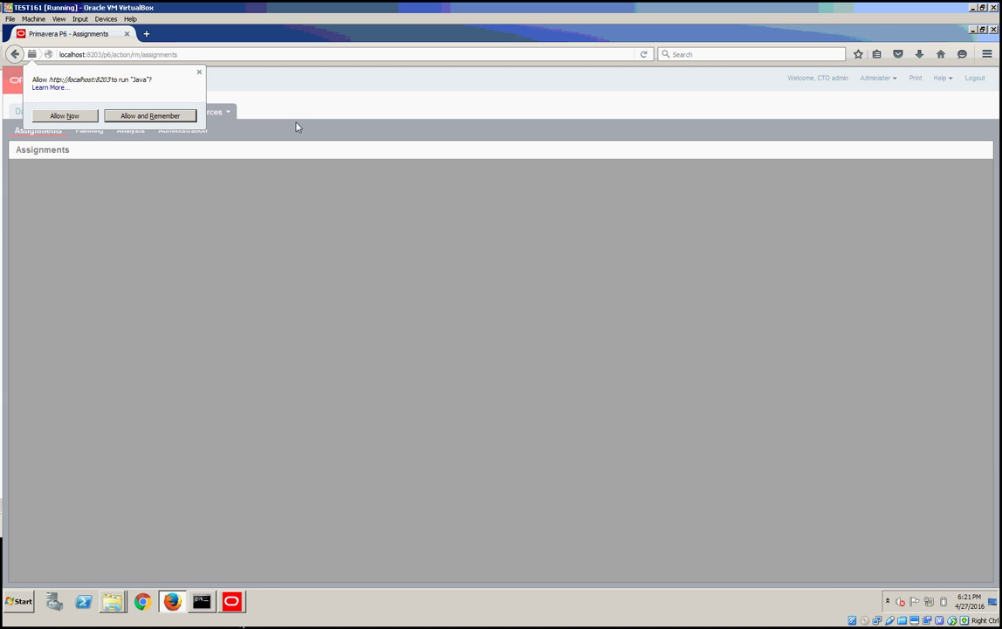
{"action": "left_click", "coordinate": [147, 119]}
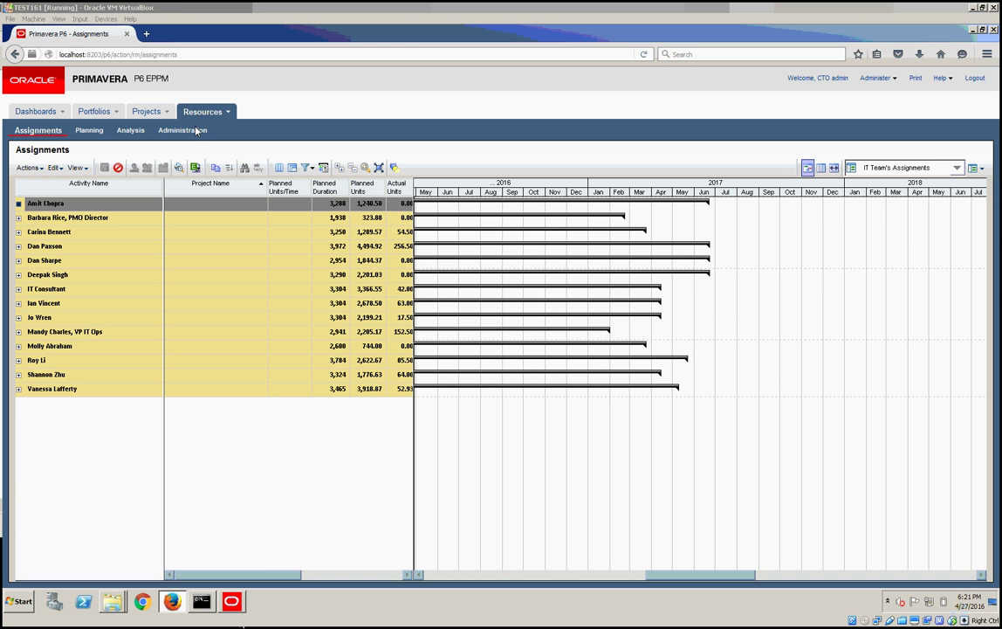
Step: In resource Administration's Roles list, expand IT Roles and select it for adding roles
{"action": "left_click", "coordinate": [194, 131]}
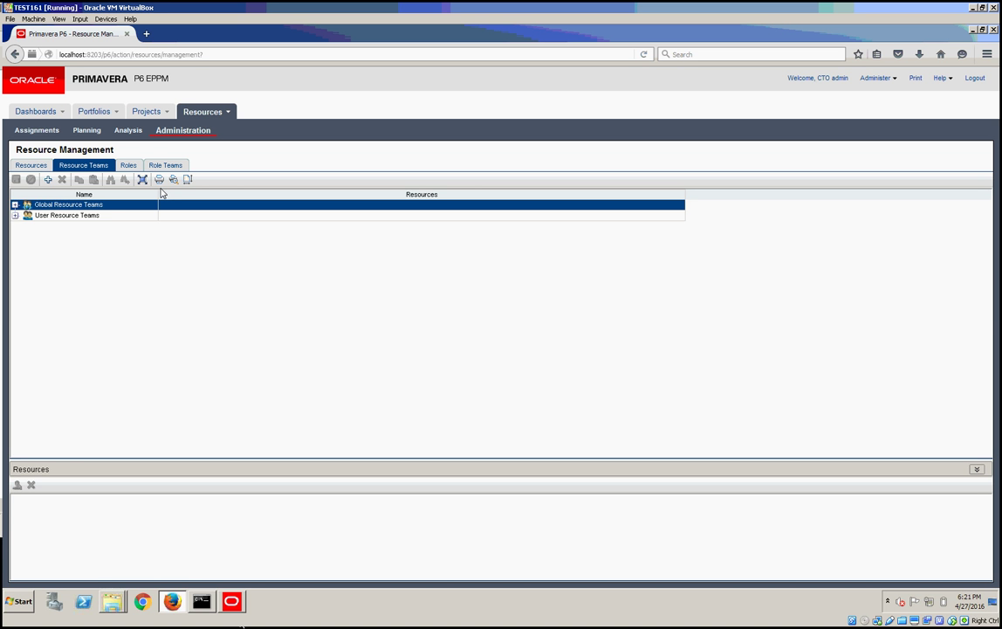
{"action": "left_click", "coordinate": [125, 167]}
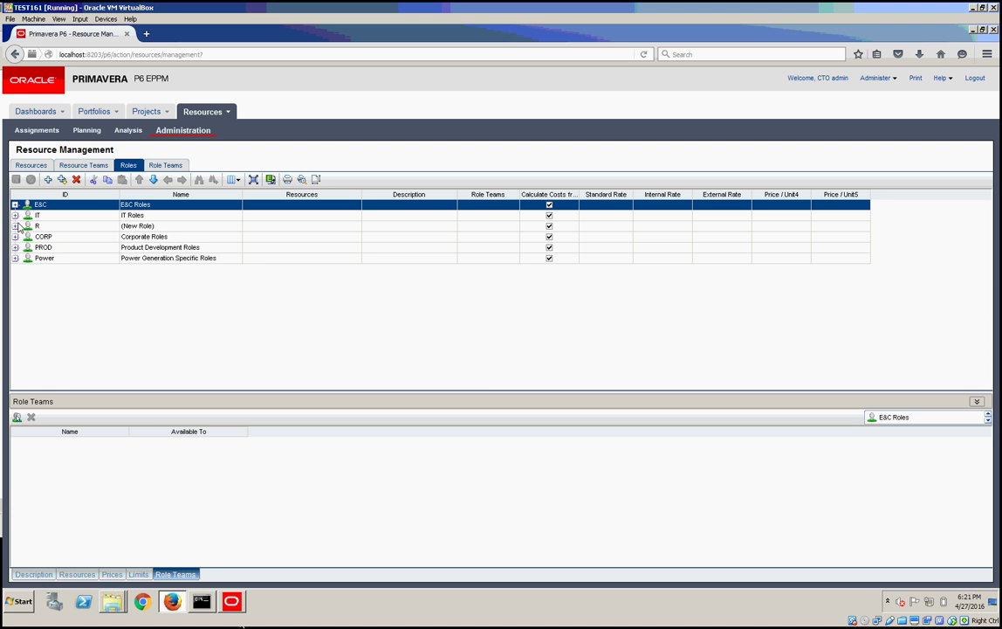
{"action": "left_click", "coordinate": [14, 215]}
{"action": "left_click", "coordinate": [24, 225]}
{"action": "left_click", "coordinate": [24, 225]}
{"action": "left_click", "coordinate": [33, 216]}
{"action": "right_click", "coordinate": [34, 218]}
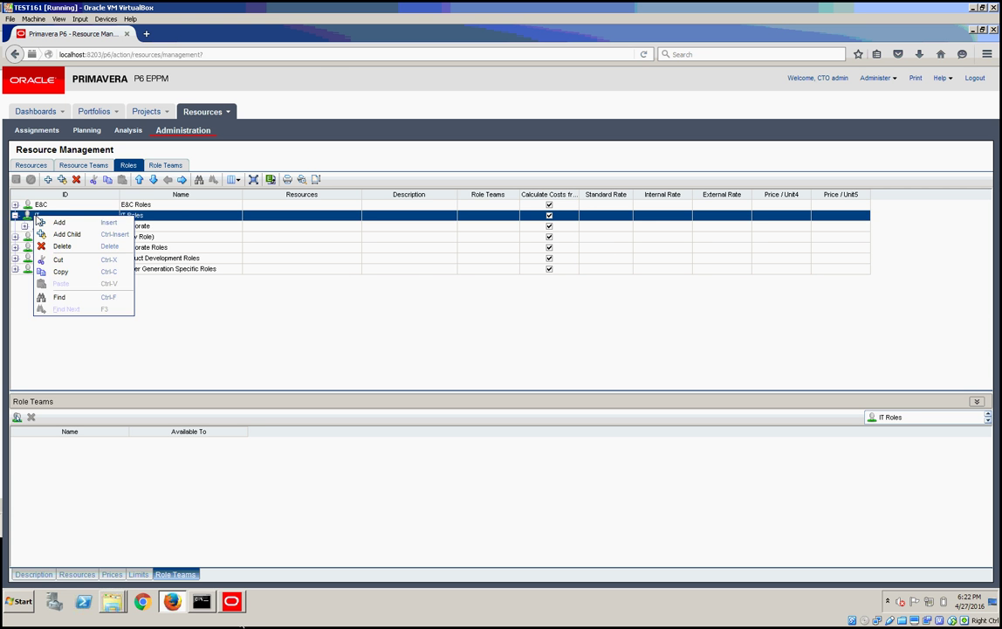
Step: Switch to P6 Professional's Resources list and browse its main menus without choosing anything
{"action": "left_click", "coordinate": [234, 603]}
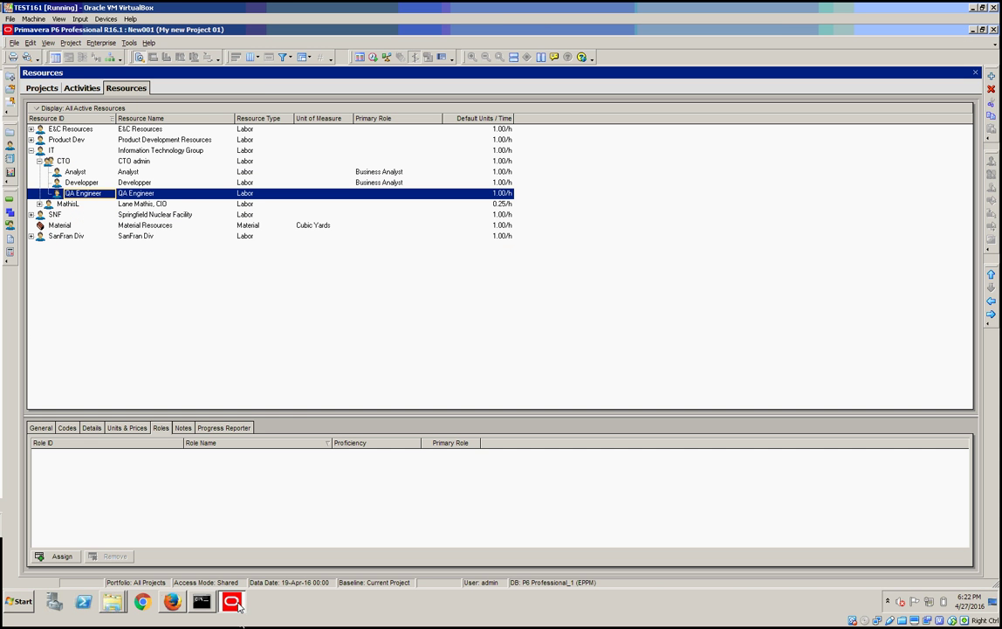
{"action": "left_click", "coordinate": [15, 43]}
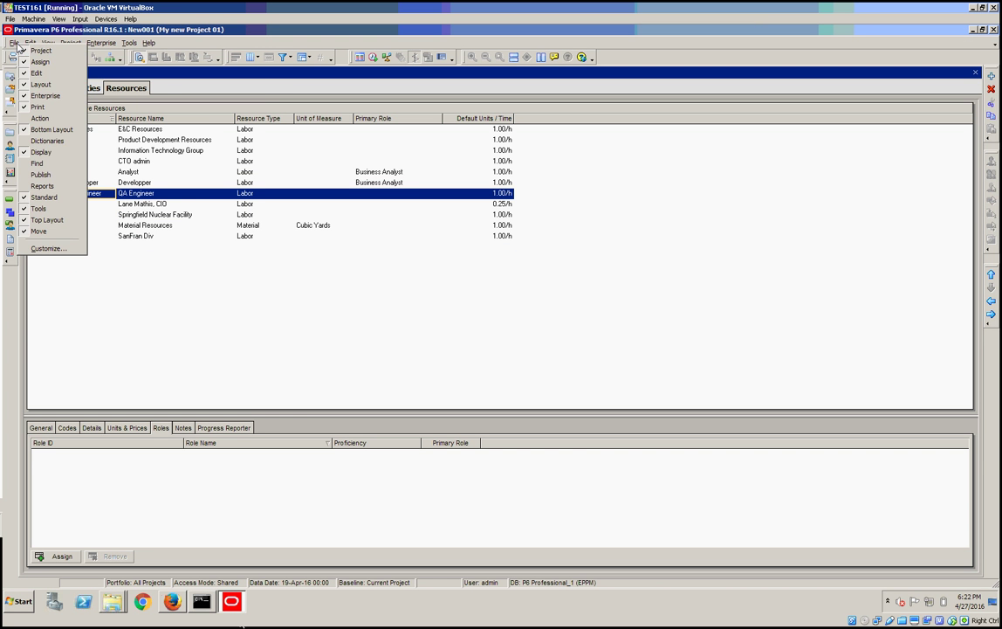
{"action": "mouse_move", "coordinate": [109, 48]}
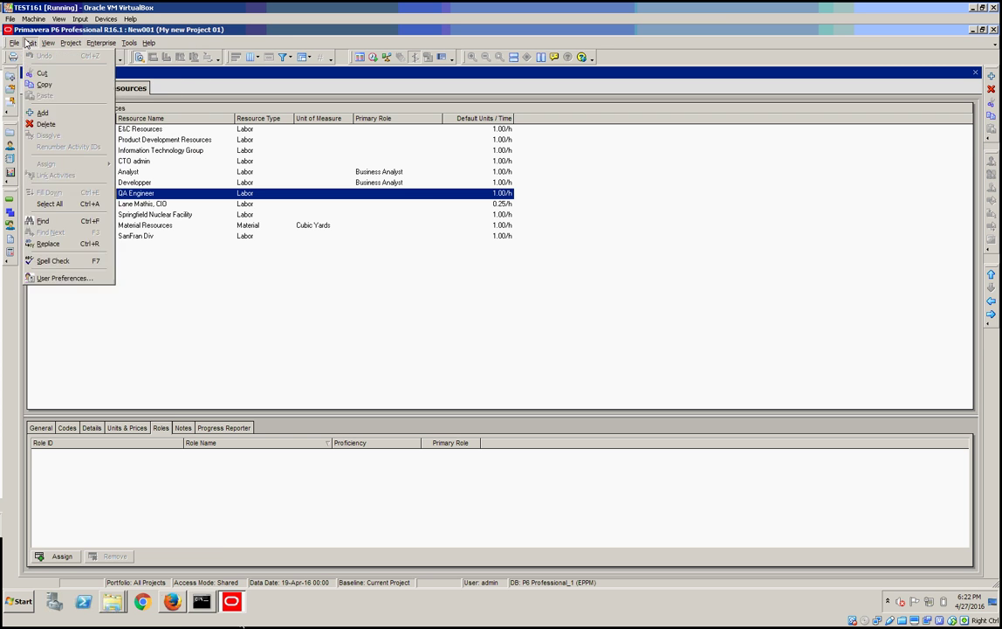
{"action": "left_click", "coordinate": [40, 102]}
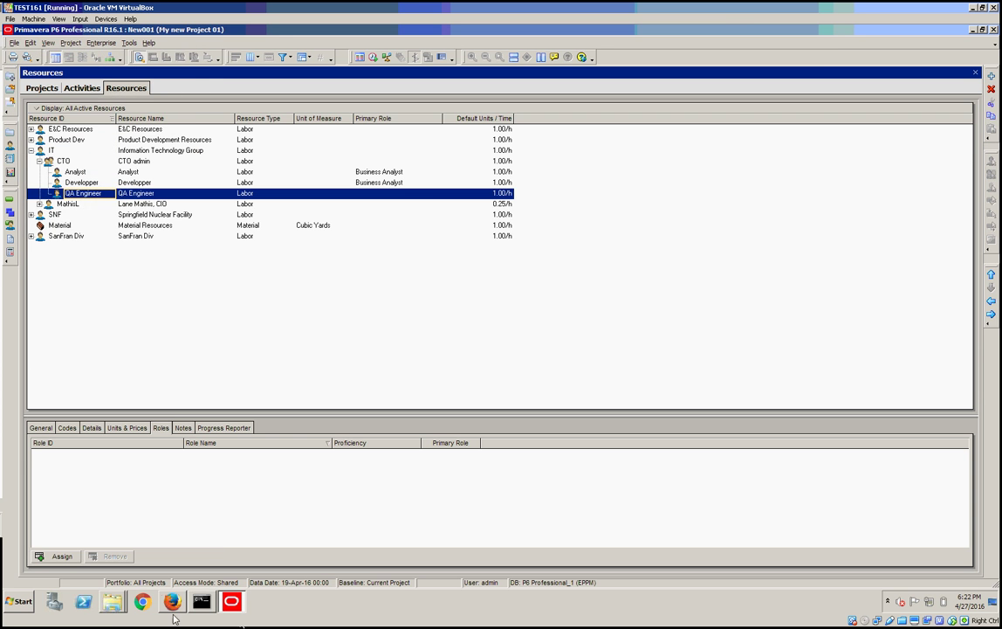
Step: Refresh the web Roles page and expand IT Roles and IT Local
{"action": "key", "text": "alt+Tab"}
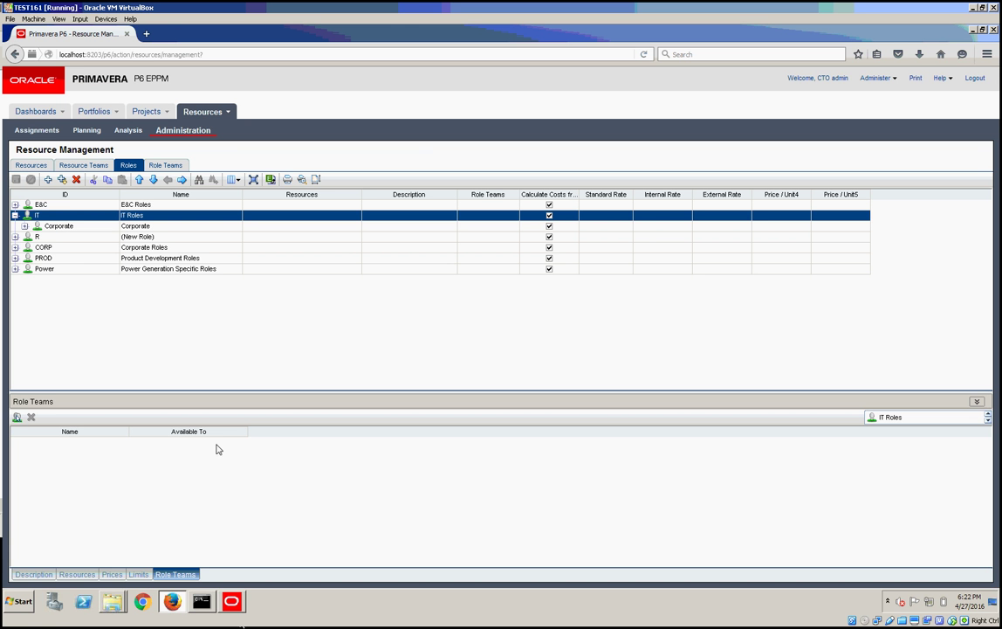
{"action": "right_click", "coordinate": [43, 219]}
{"action": "key", "text": "Escape"}
{"action": "left_click", "coordinate": [644, 54]}
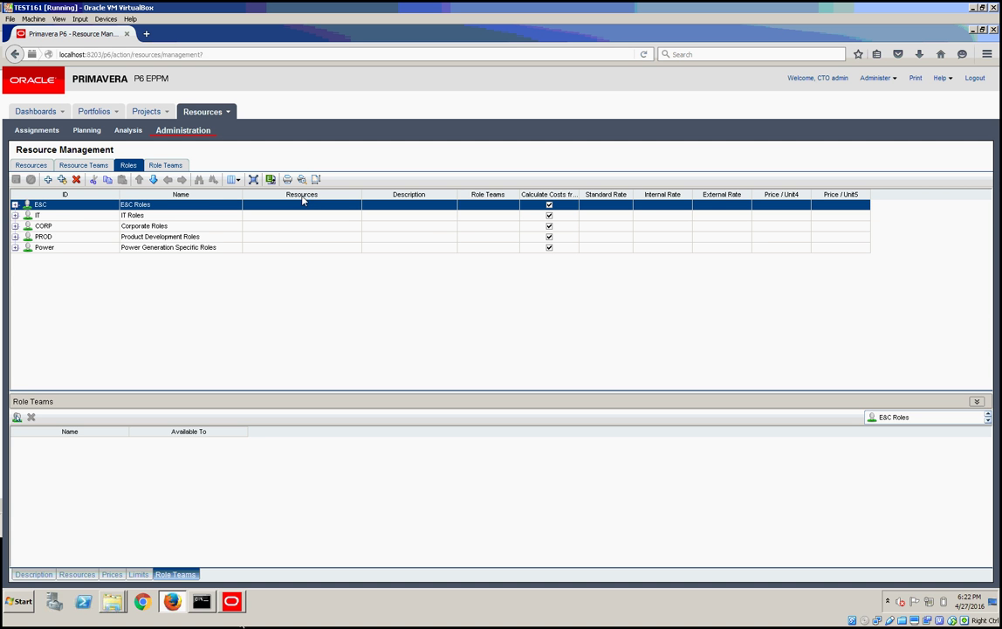
{"action": "left_click", "coordinate": [14, 215]}
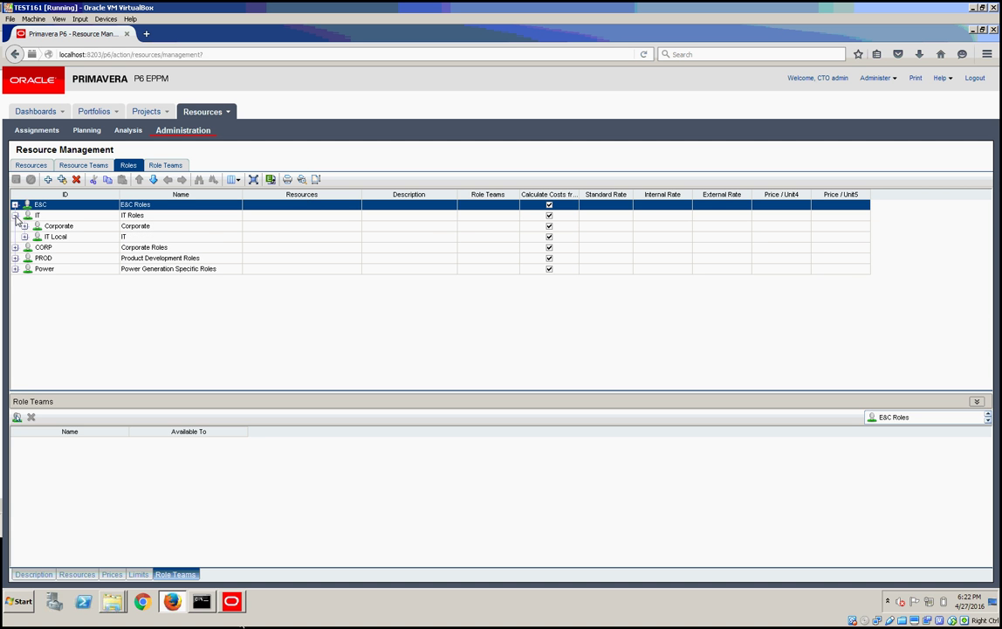
{"action": "left_click", "coordinate": [24, 237]}
{"action": "left_click", "coordinate": [53, 238]}
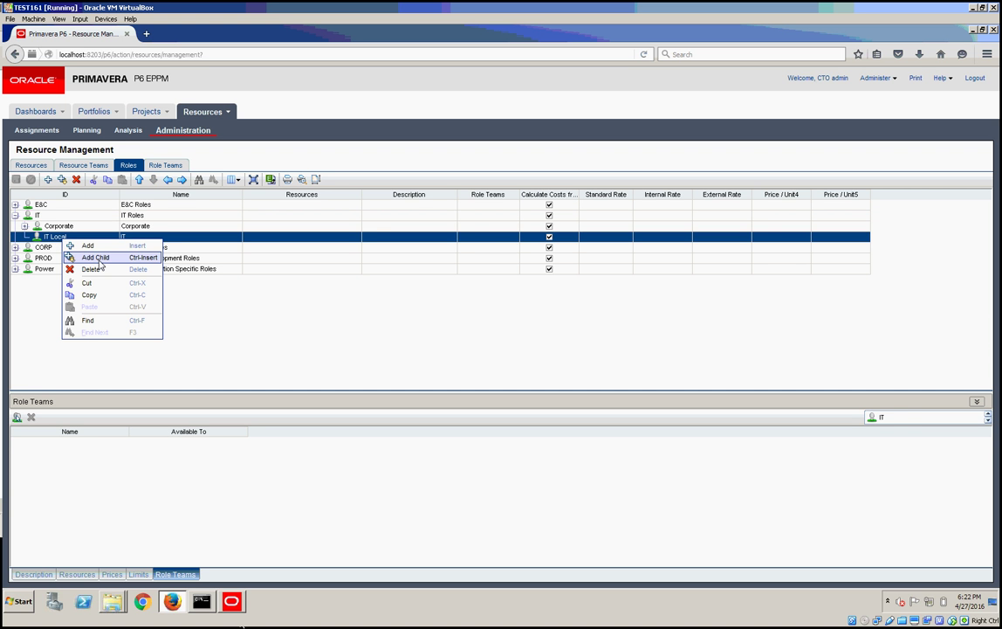
Step: Add a child role under IT Local with ID QA Engineer and name QA
{"action": "left_click", "coordinate": [100, 263]}
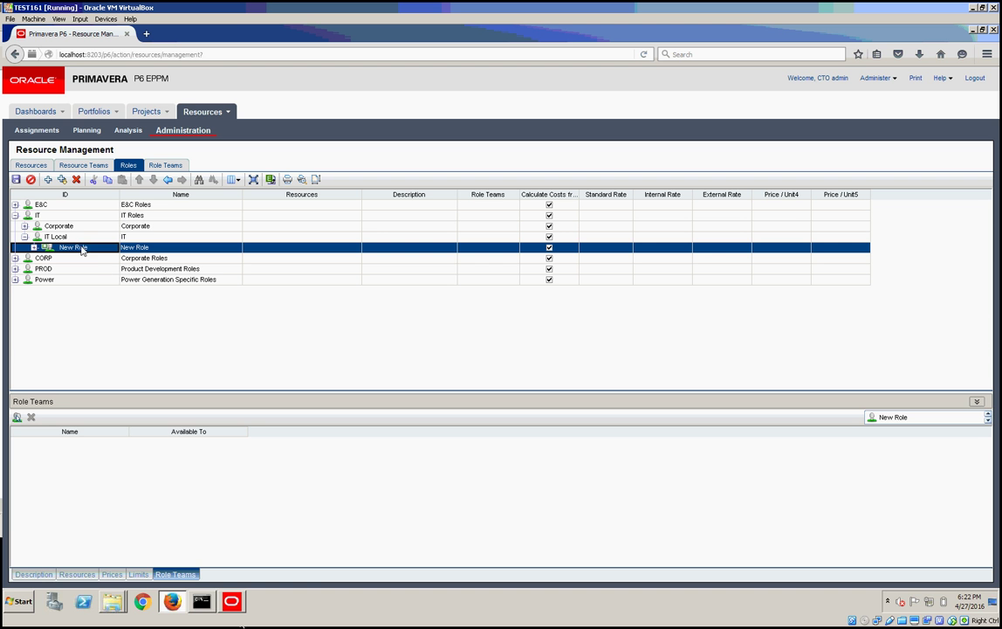
{"action": "left_click", "coordinate": [87, 250]}
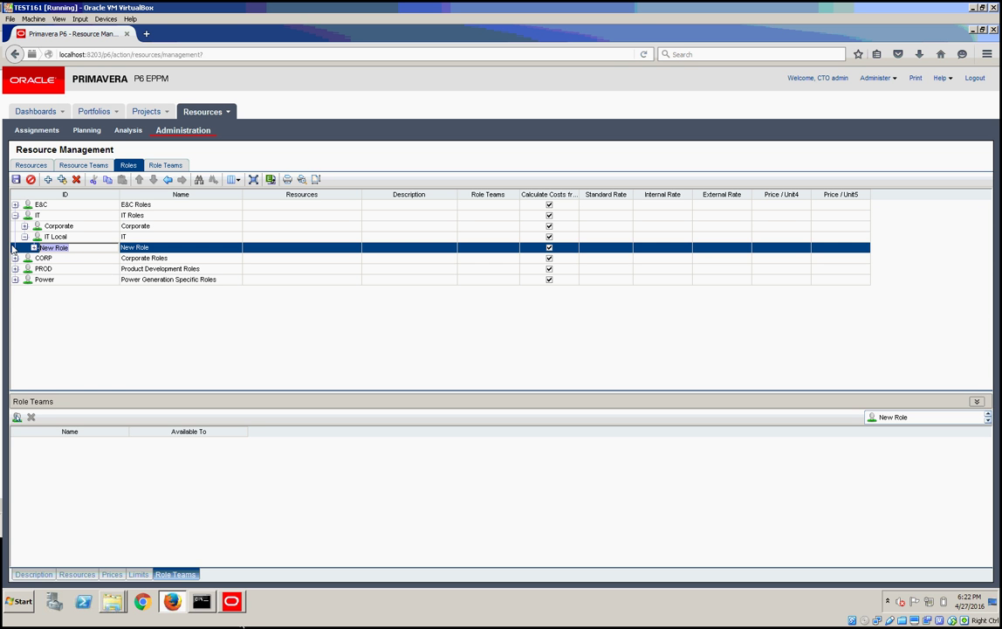
{"action": "type", "text": "qa"}
{"action": "type", "text": "QA En"}
{"action": "type", "text": "gineer"}
{"action": "left_click", "coordinate": [131, 249]}
{"action": "left_click", "coordinate": [167, 251]}
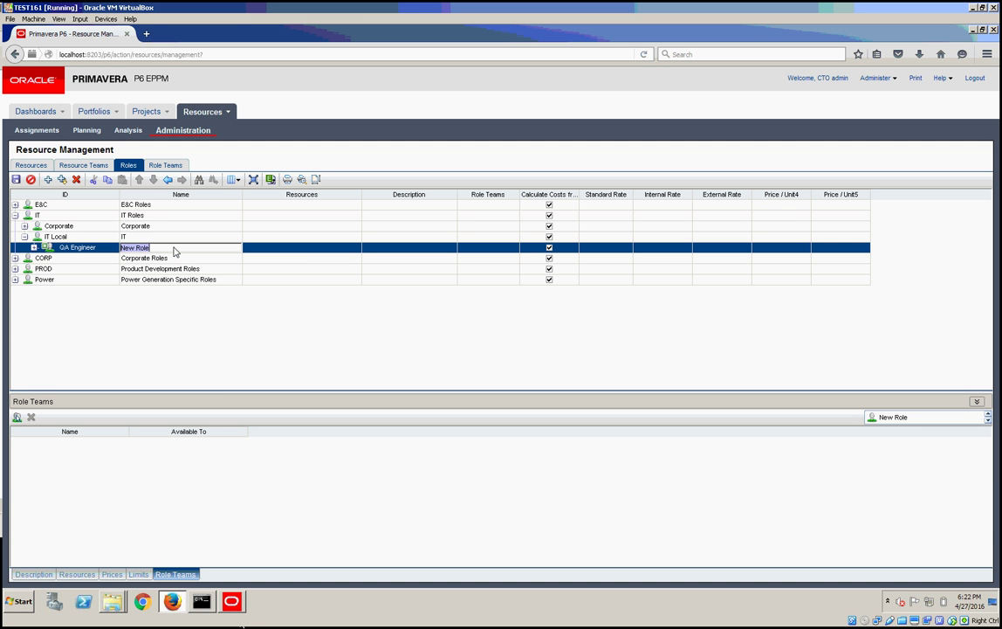
{"action": "type", "text": "QA"}
{"action": "left_click", "coordinate": [324, 248]}
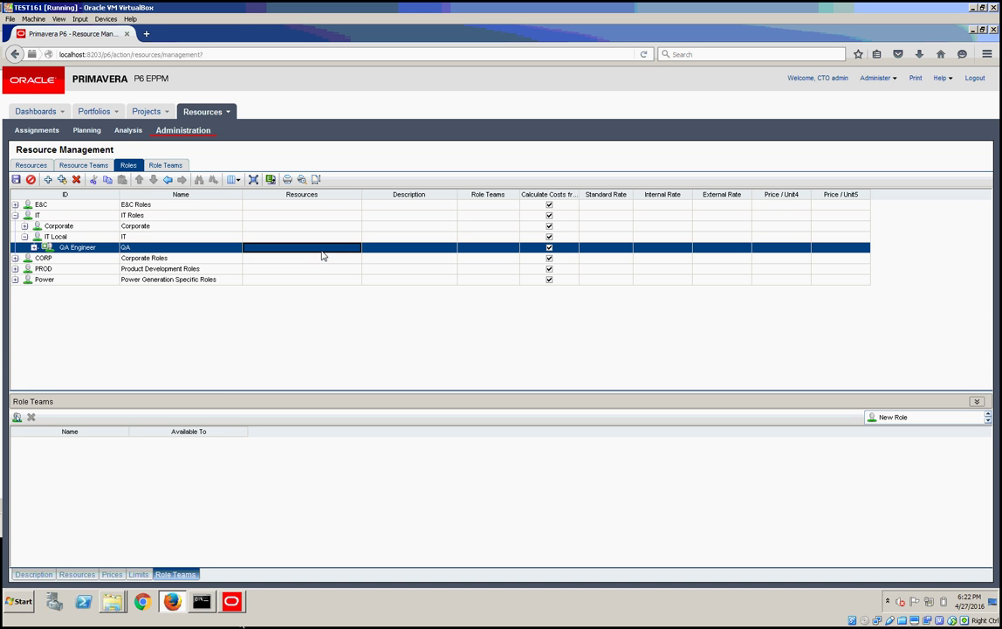
{"action": "left_click", "coordinate": [58, 239]}
Step: Add another role beside QA Engineer, entering Project Manager as both its ID and name
{"action": "right_click", "coordinate": [59, 245]}
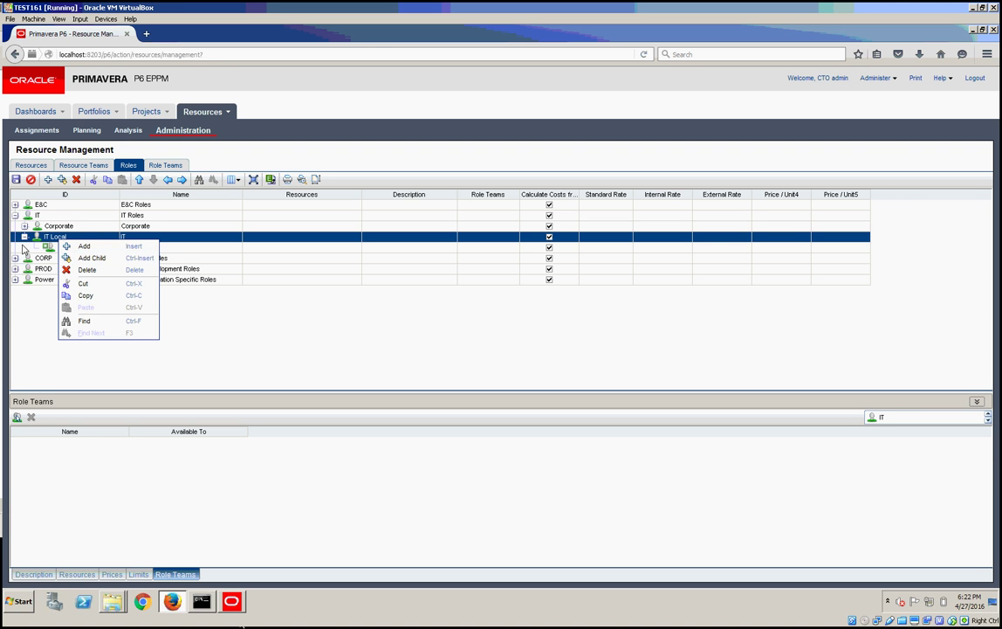
{"action": "left_click", "coordinate": [53, 248]}
{"action": "right_click", "coordinate": [60, 250]}
{"action": "left_click", "coordinate": [87, 255]}
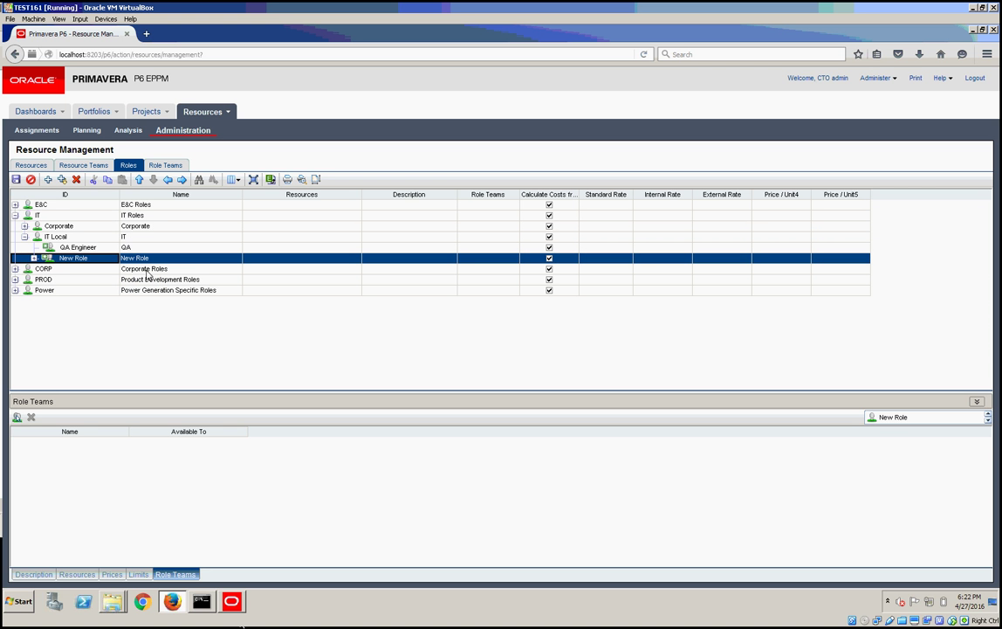
{"action": "left_click", "coordinate": [93, 260]}
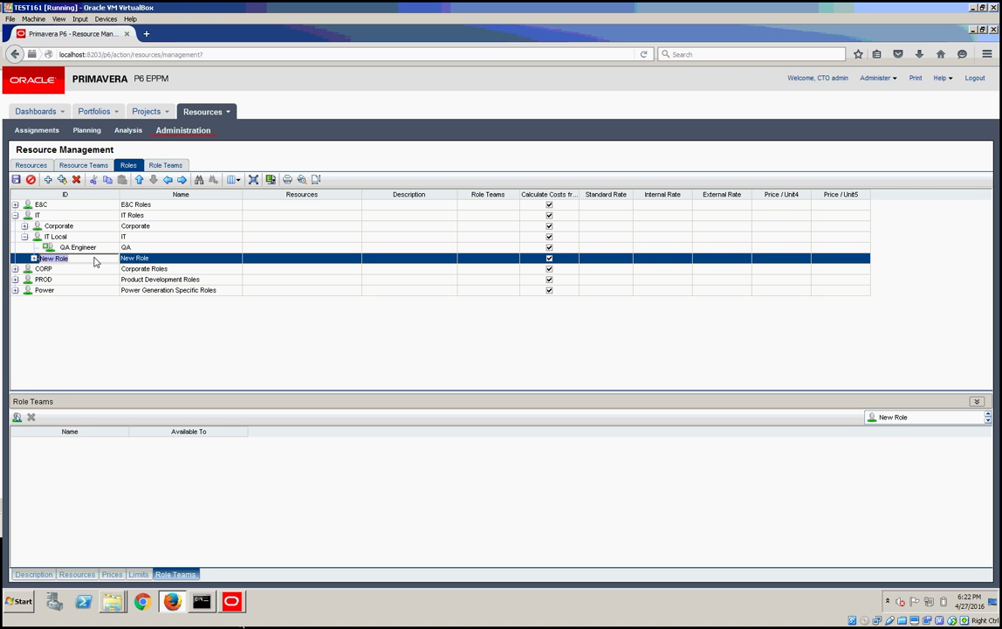
{"action": "type", "text": "Project Manager"}
{"action": "key", "text": "Tab"}
{"action": "left_click_drag", "start_coordinate": [156, 259], "coordinate": [110, 261]}
{"action": "type", "text": "Pro"}
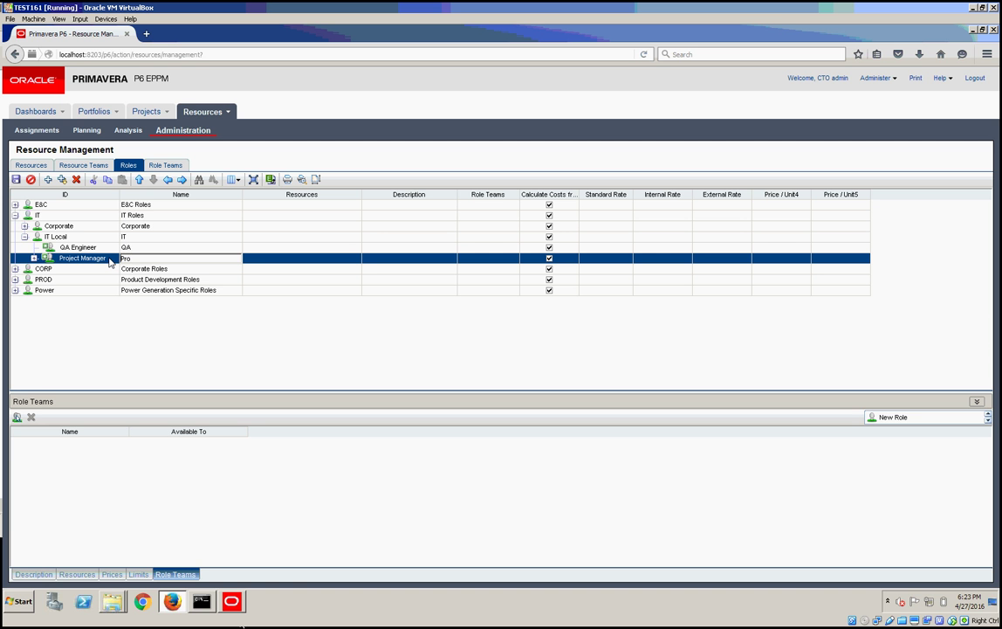
{"action": "type", "text": "ject Manager"}
Step: Enter 'This is the role of the project manager' as the Project Manager role's description and save
{"action": "left_click", "coordinate": [394, 262]}
{"action": "left_click", "coordinate": [449, 259]}
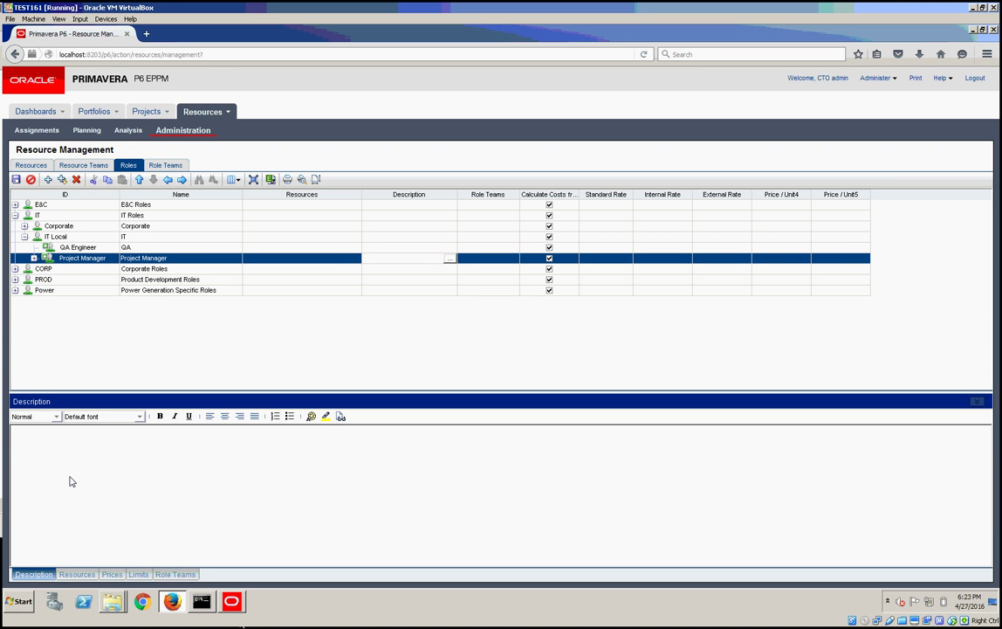
{"action": "type", "text": "This is the role of the project manager"}
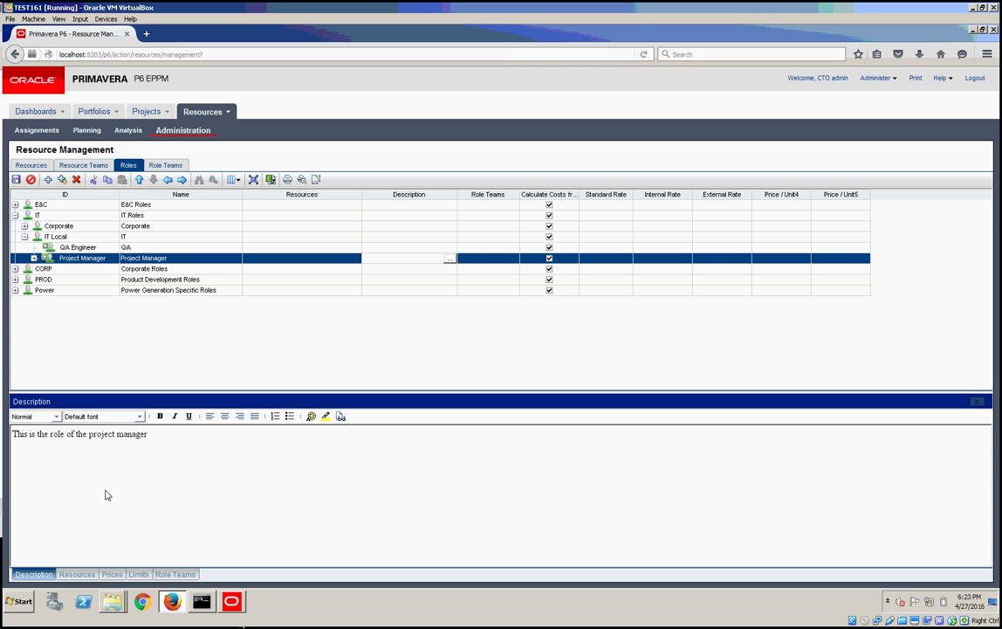
{"action": "left_click", "coordinate": [31, 179]}
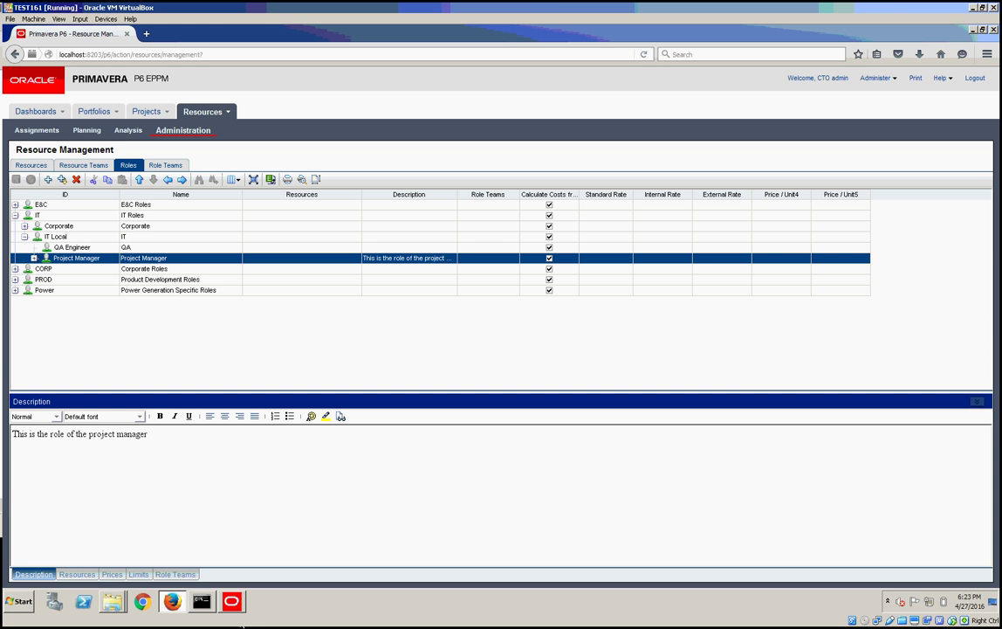